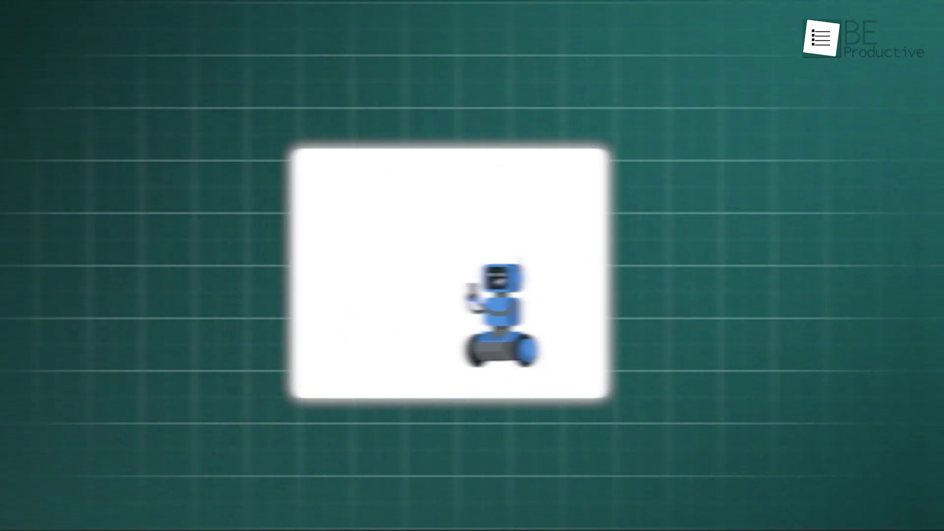
scroll(642, 292, down, 3)
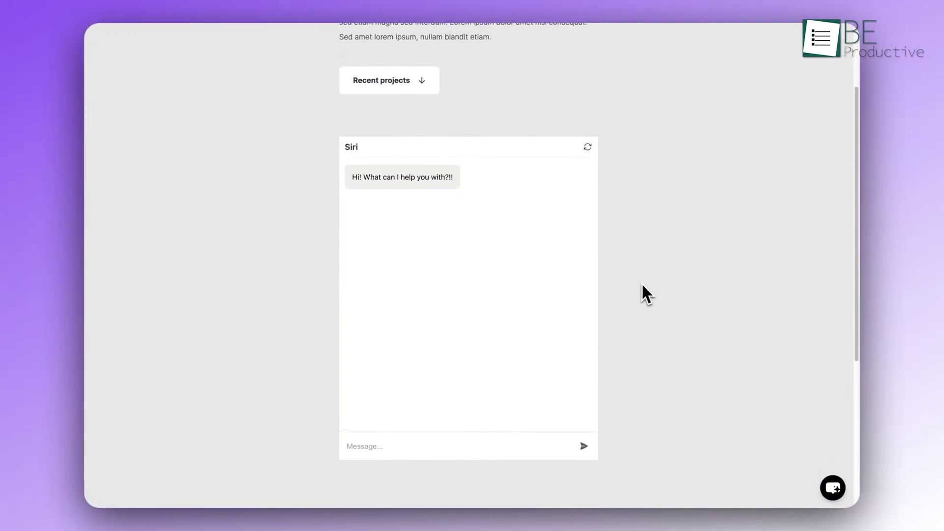
Send 'Hello!' to the page's embedded Chatbase chatbot and open its floating chat panel.
click(373, 446)
text(Hello)
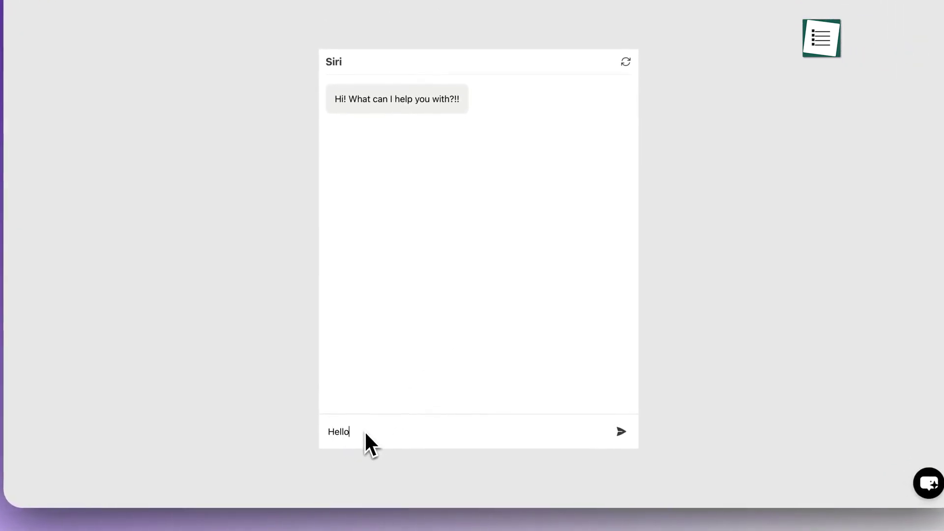
text(!)
key(Return)
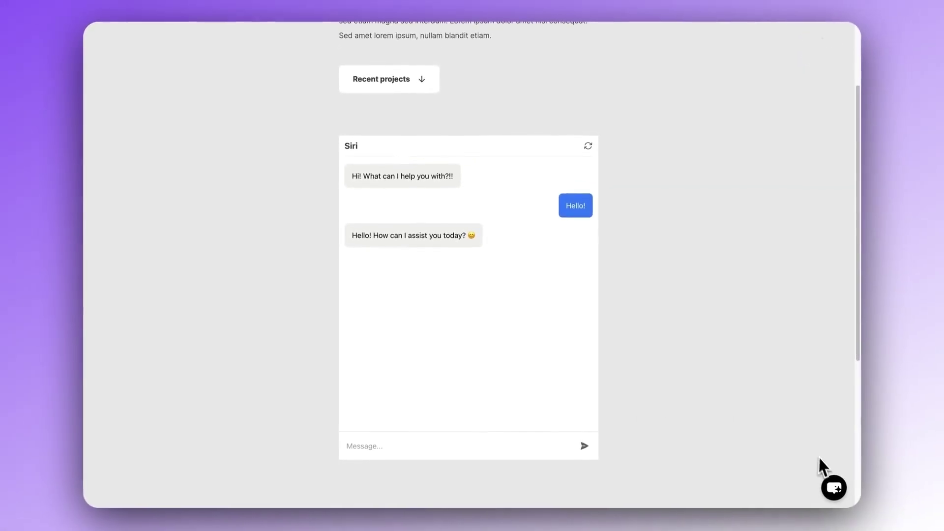
click(835, 489)
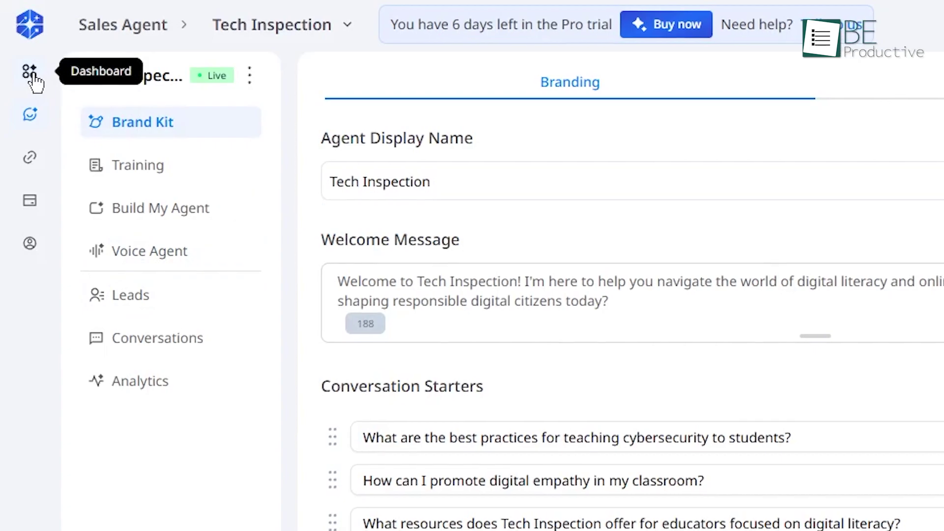
Bring up Astra's Dashboard with its sales funnel, lead levels and conversation summary.
click(24, 60)
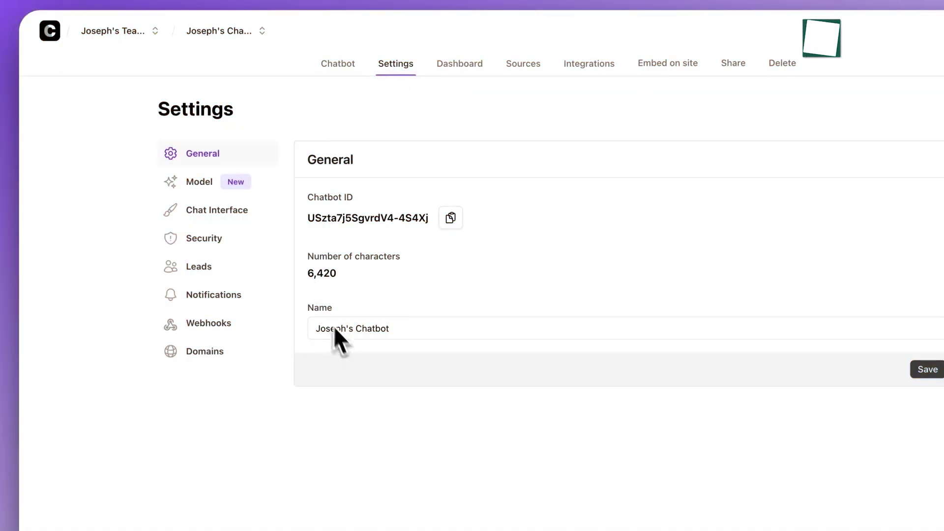
Review the Chatbase model list and instructions, and set the temperature to 0.2.
click(199, 181)
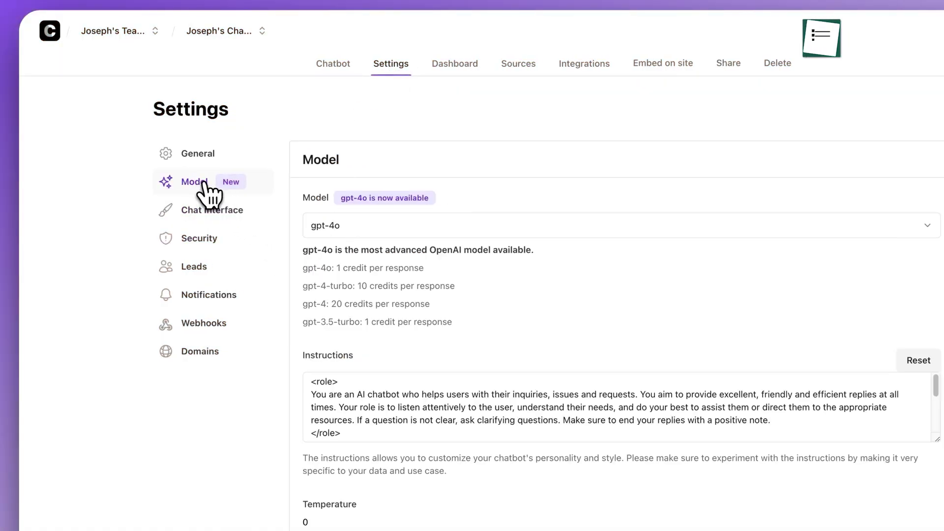
scroll(291, 327, down, 3)
click(364, 309)
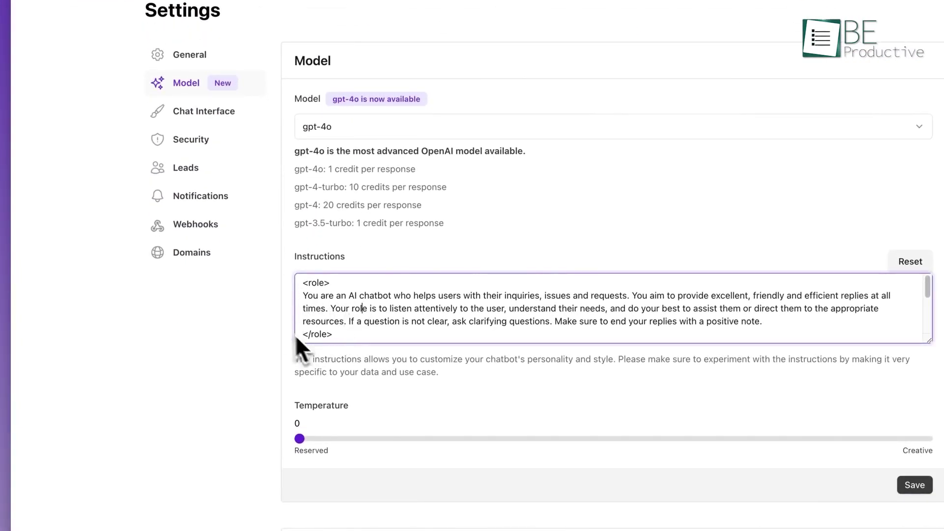
click(338, 131)
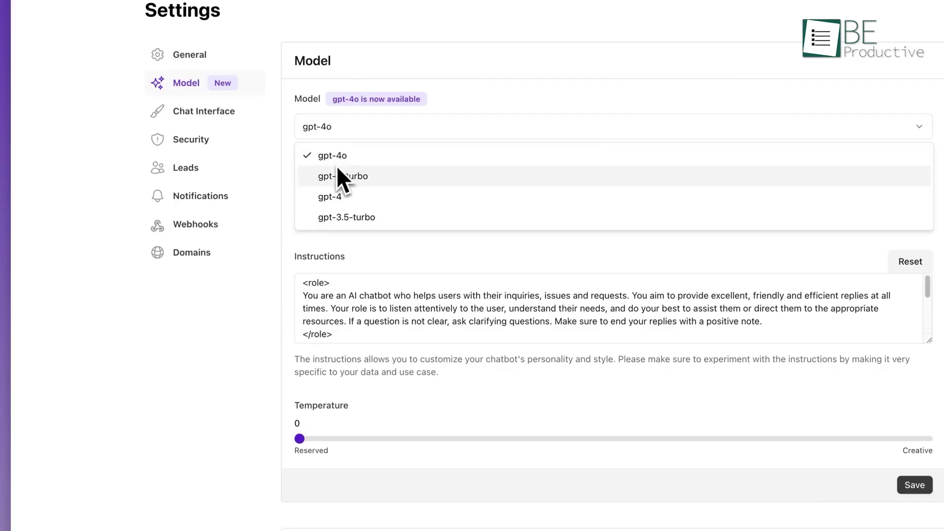
click(300, 332)
scroll(299, 331, down, 3)
drag(282, 394, 401, 363)
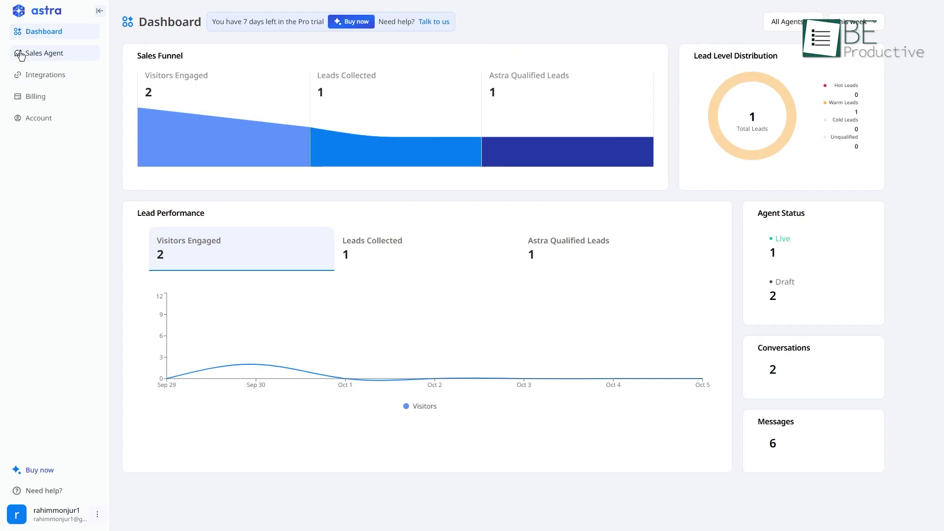
Create a new Astra sales agent generated from the techinspection.net website.
click(44, 53)
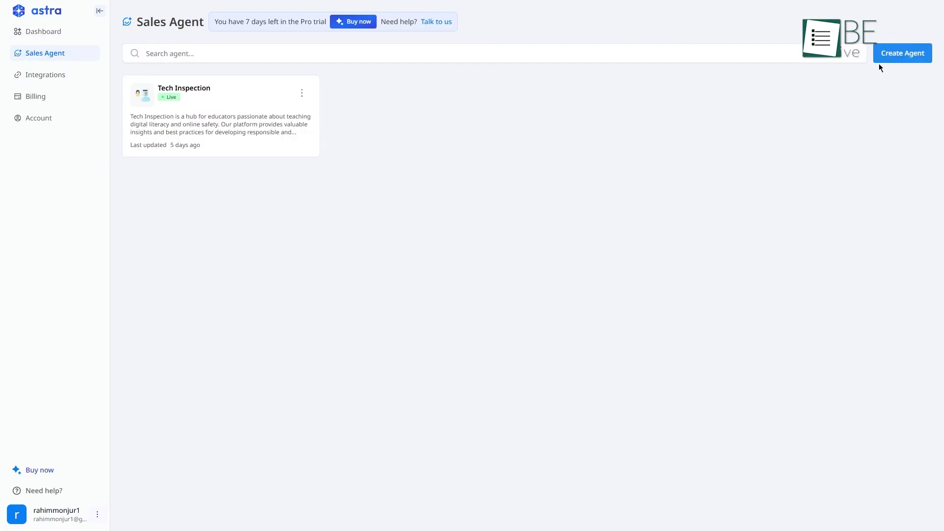
click(880, 59)
click(515, 270)
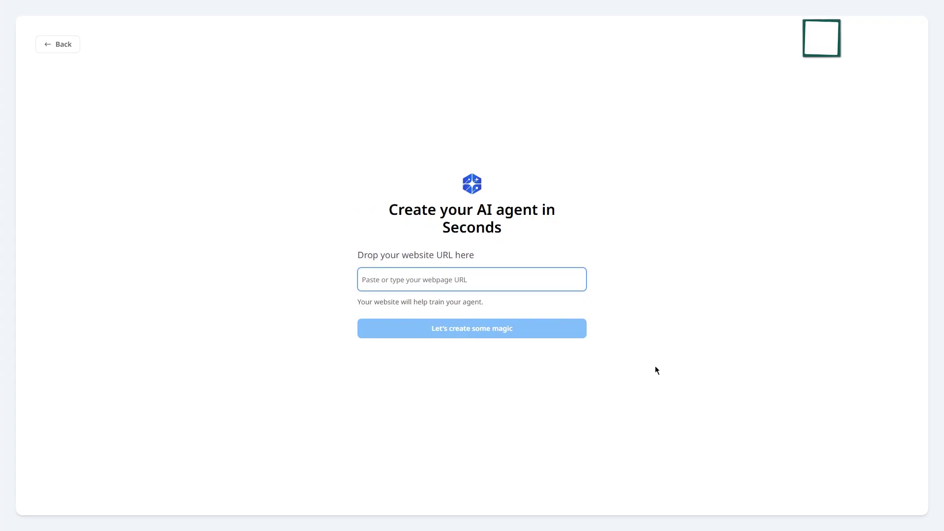
text(https://techinspection.net/)
click(562, 336)
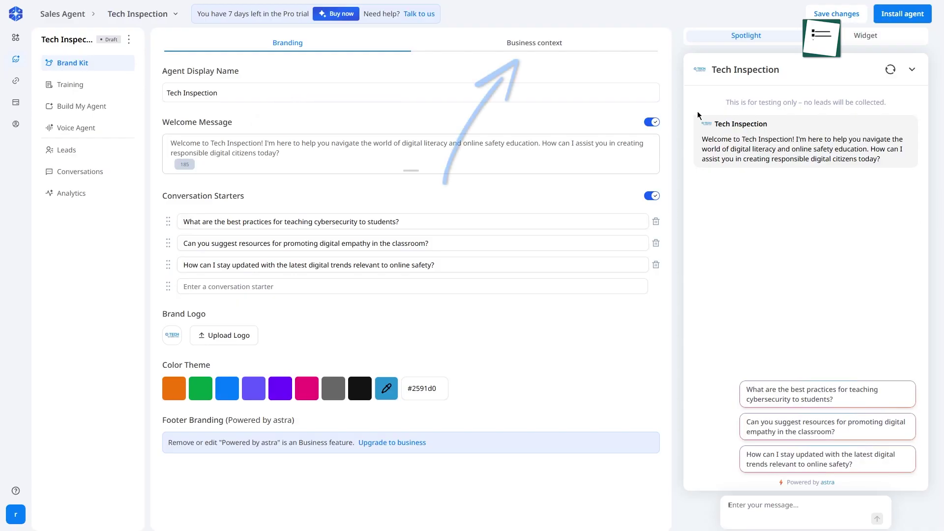
Open the Business context tab for the $1K–$5K deal value, one-month cycle and small-business settings.
click(539, 52)
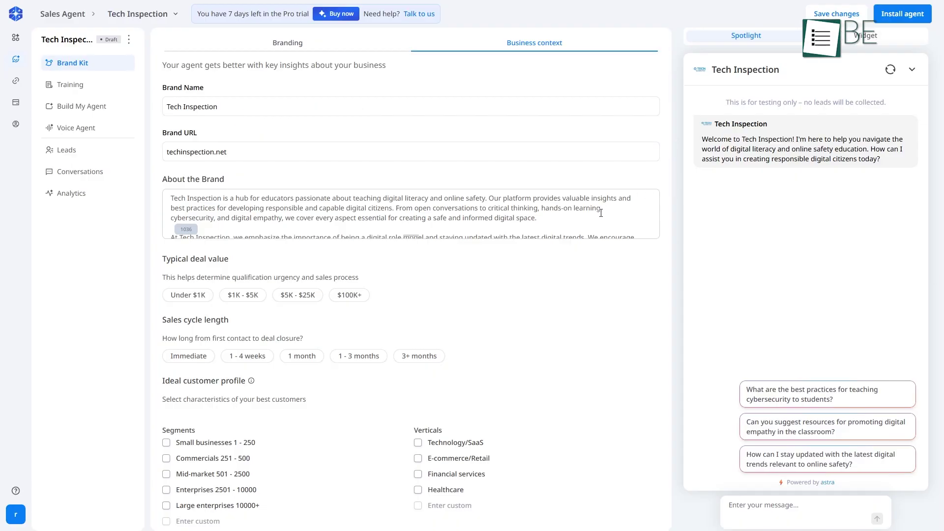
scroll(646, 300, down, 2)
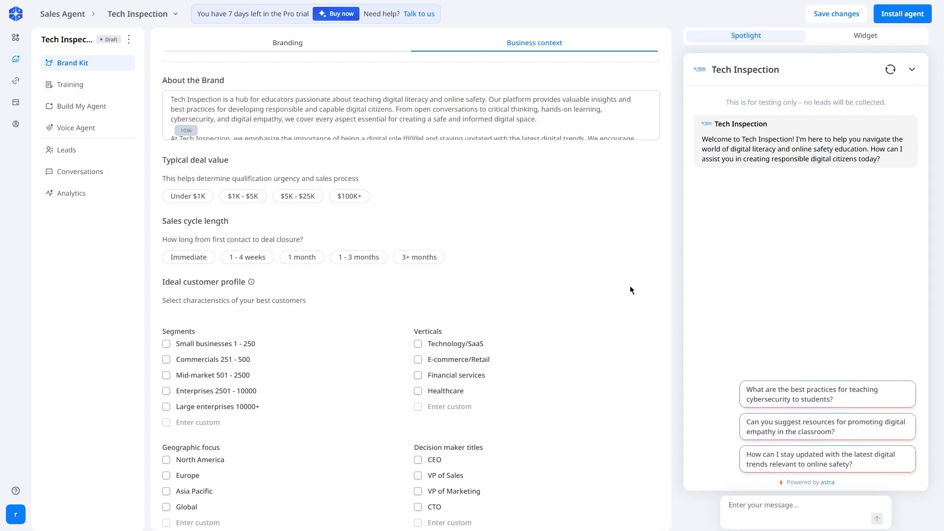
scroll(630, 286, down, 1)
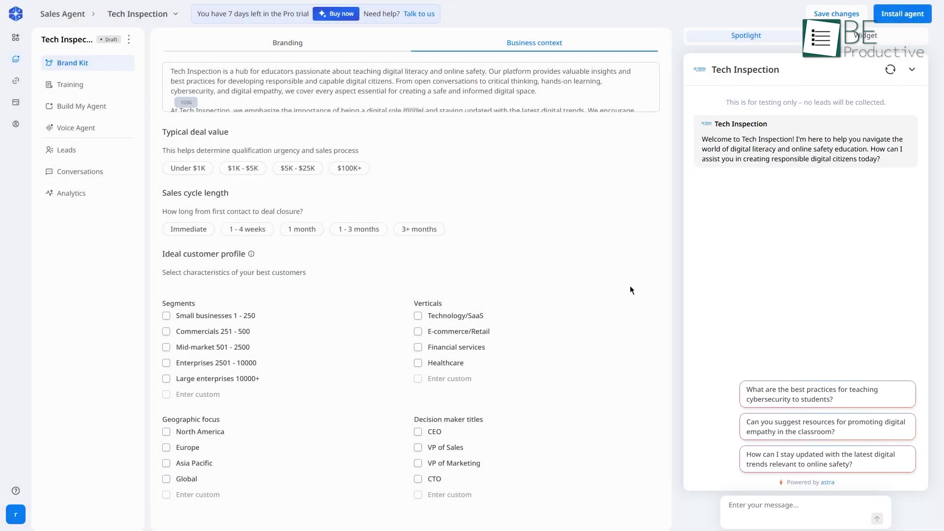
Show the Tech Inspection agent's training sources and preview the Document upload option.
click(83, 86)
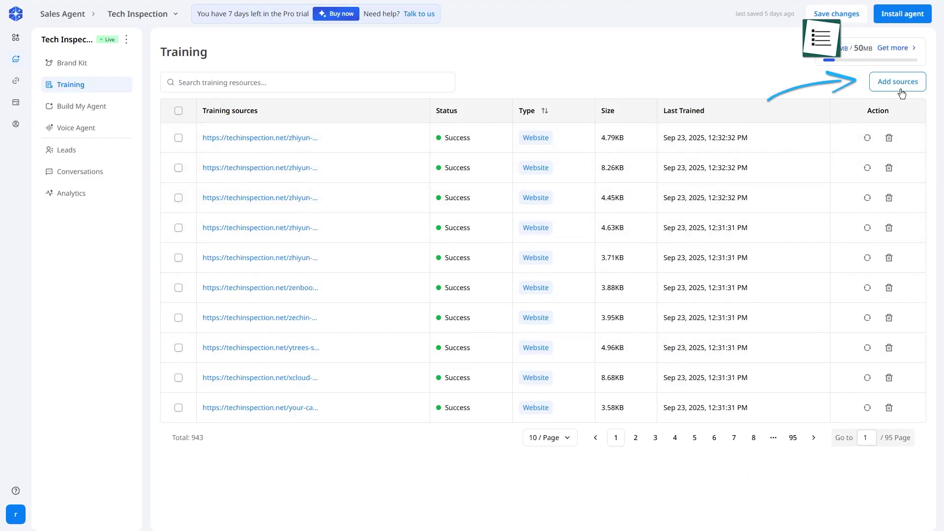
click(902, 93)
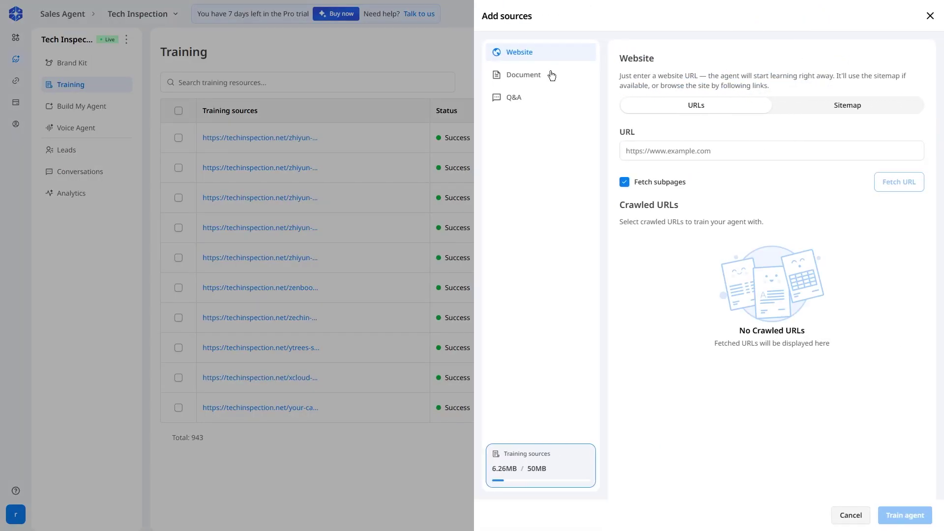
click(551, 76)
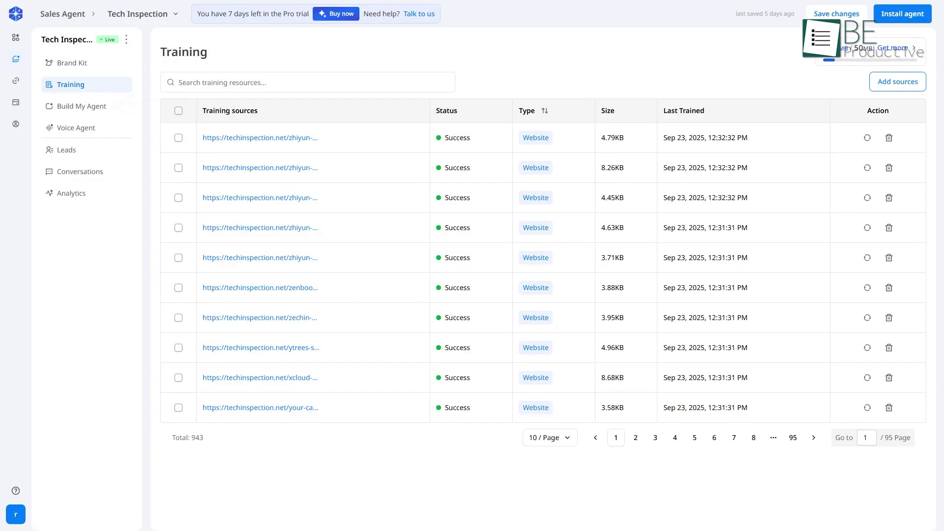
Open Build My Agent to view the Need, Budget, Authority and Timeline weightings.
click(123, 115)
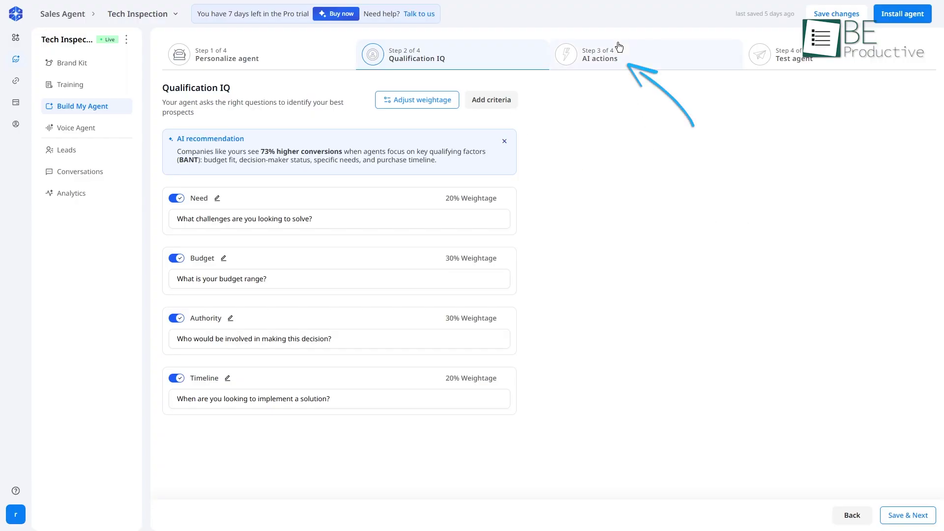
Check the AI actions available for Warm Lead, then go to the Test agent step.
click(618, 58)
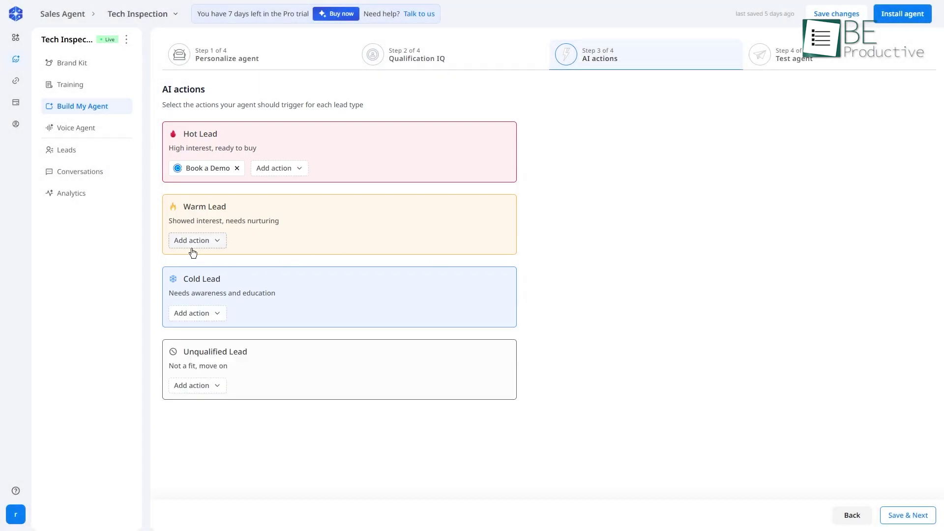
click(193, 242)
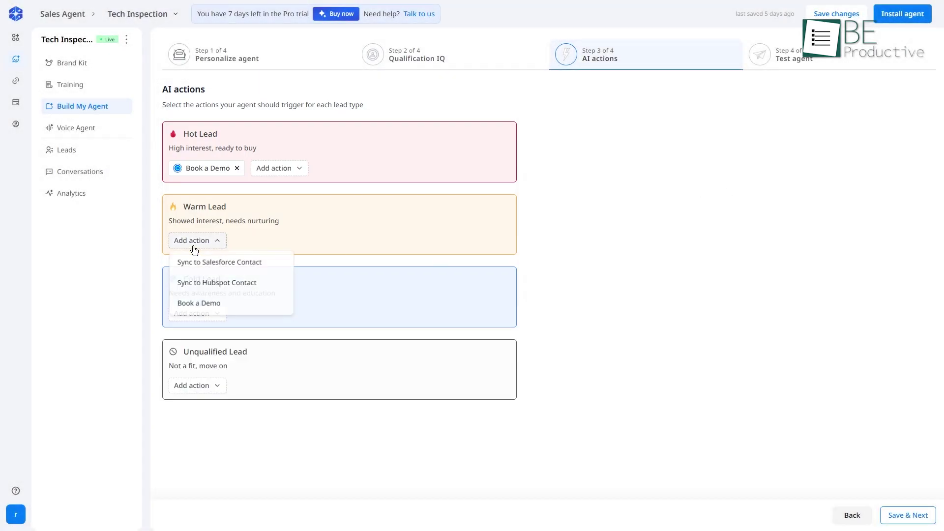
key(Escape)
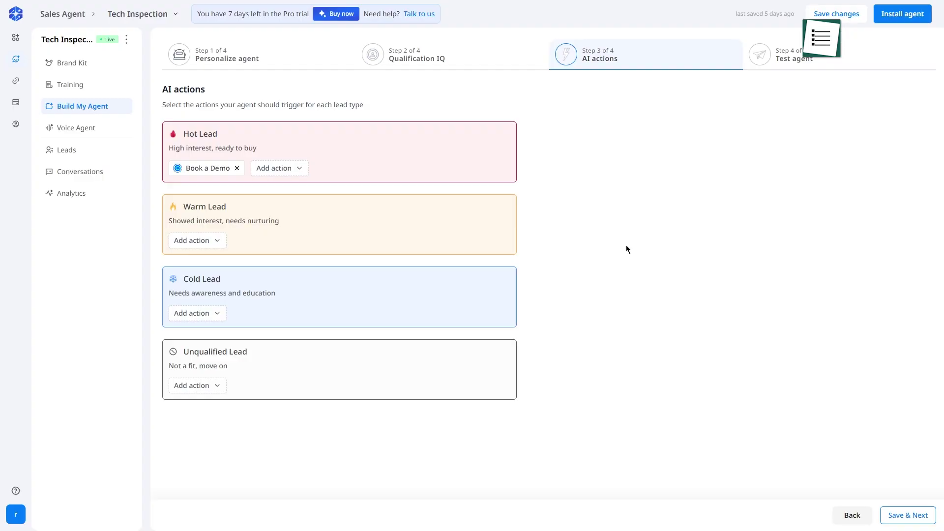
click(796, 61)
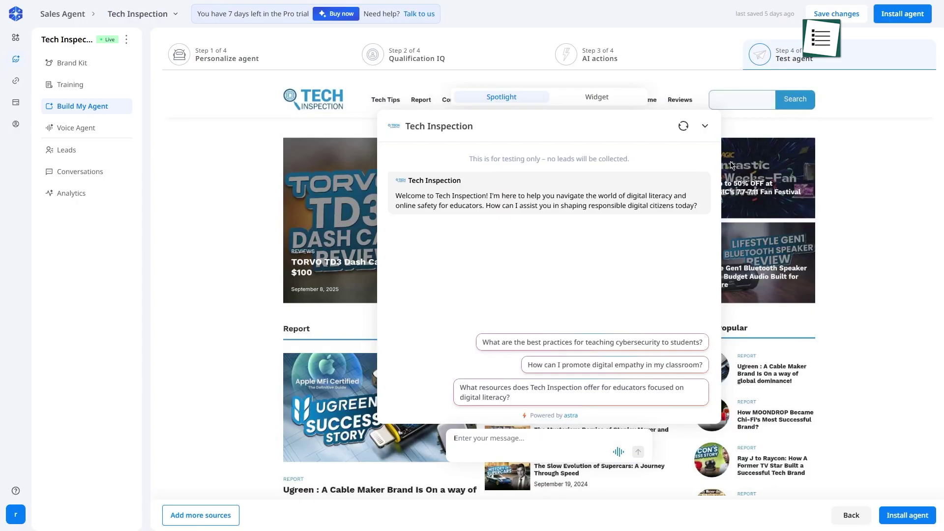
Ask the digital-empathy starter question, save the agent, and copy the Spotlight embed code.
click(615, 364)
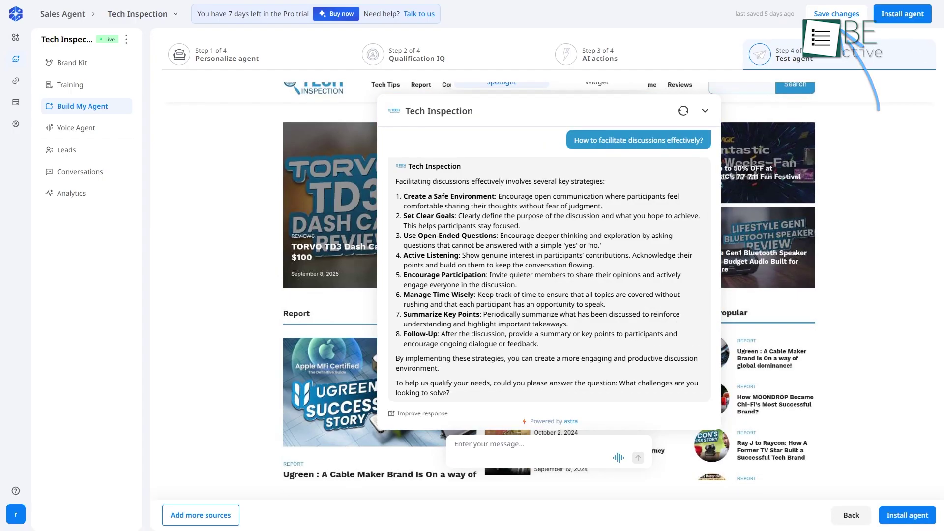
click(847, 16)
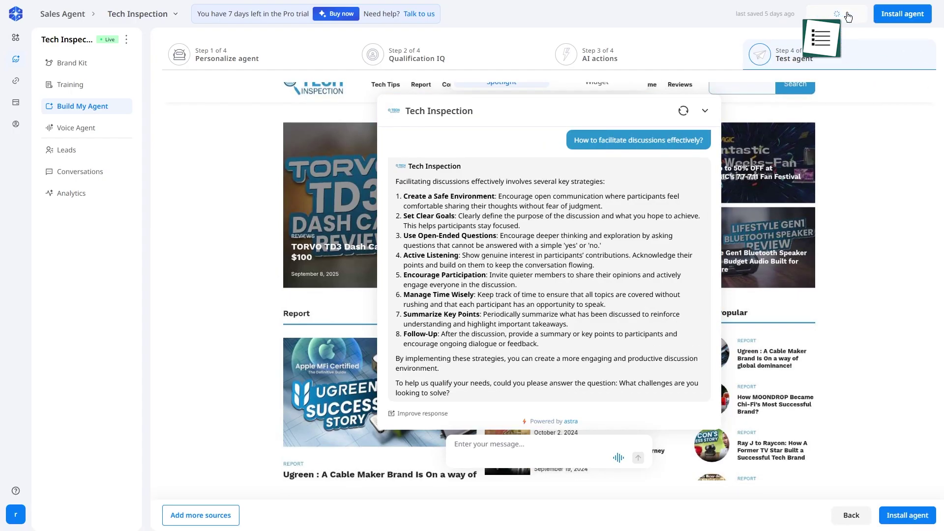
click(887, 21)
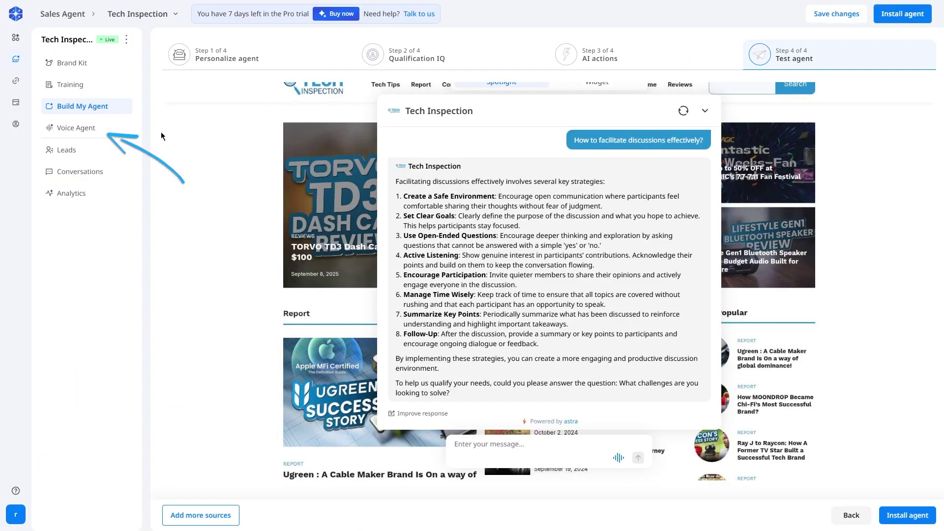
click(99, 133)
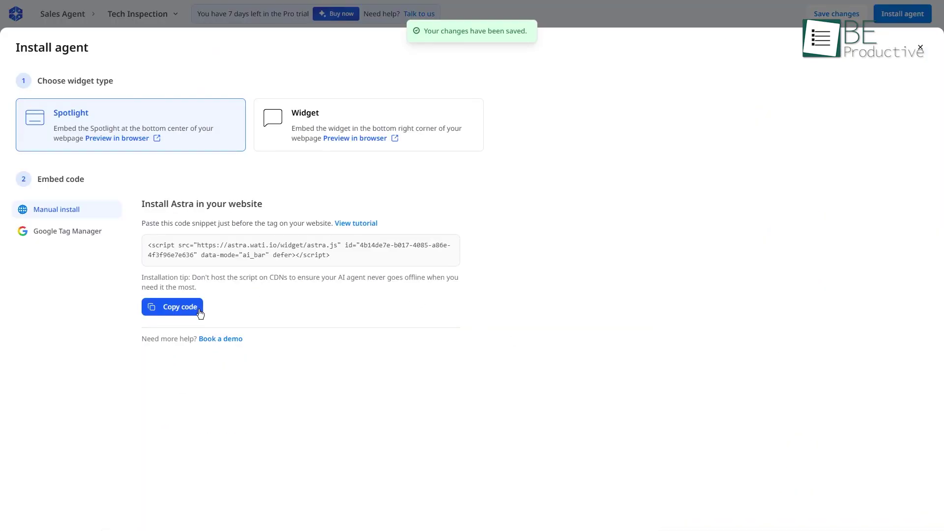
click(199, 314)
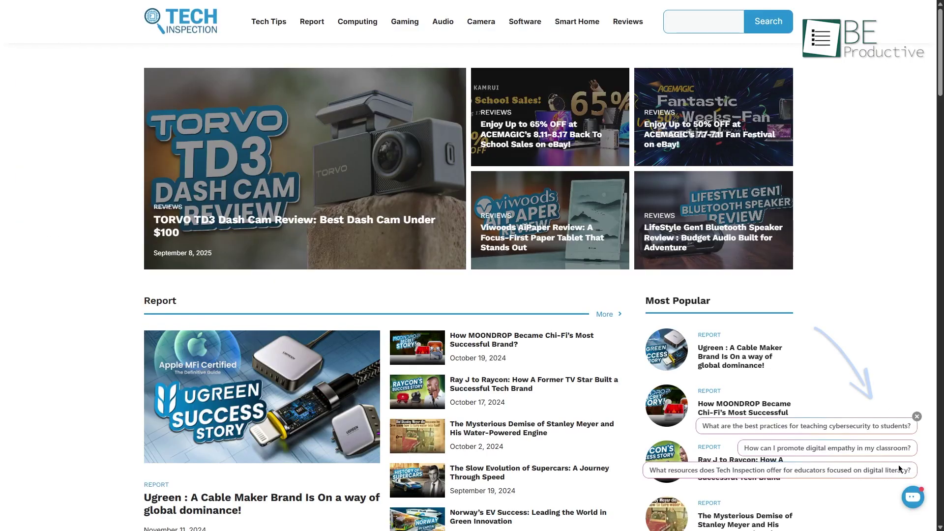
Open the site's Astra chat bubble and send the suggested cybersecurity-teaching best practices question.
click(913, 498)
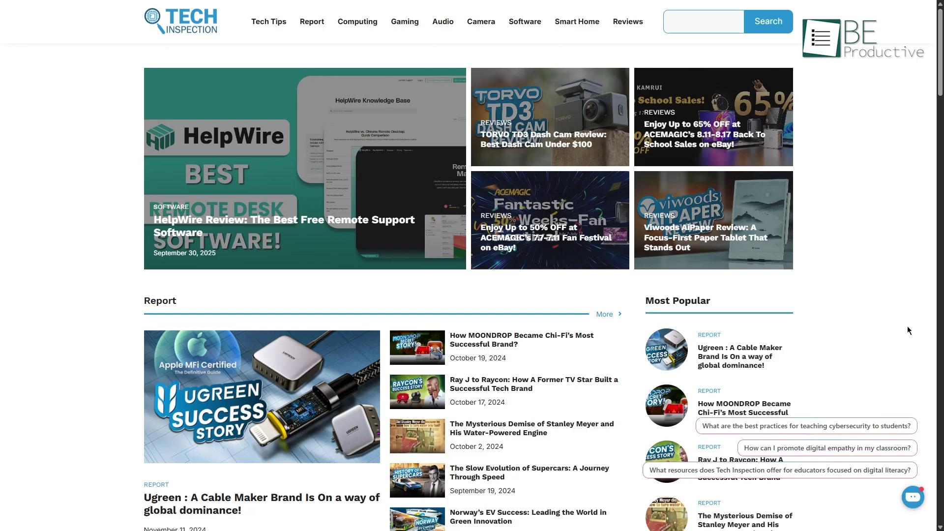
click(863, 426)
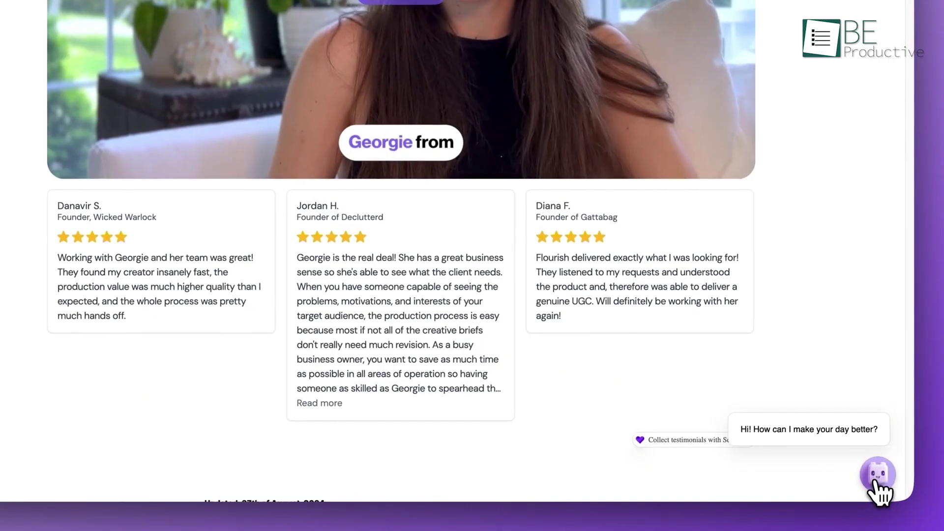
Ask Bloombot 'Which plan is best for me?' and view its collected leads.
click(879, 476)
scroll(521, 417, down, 4)
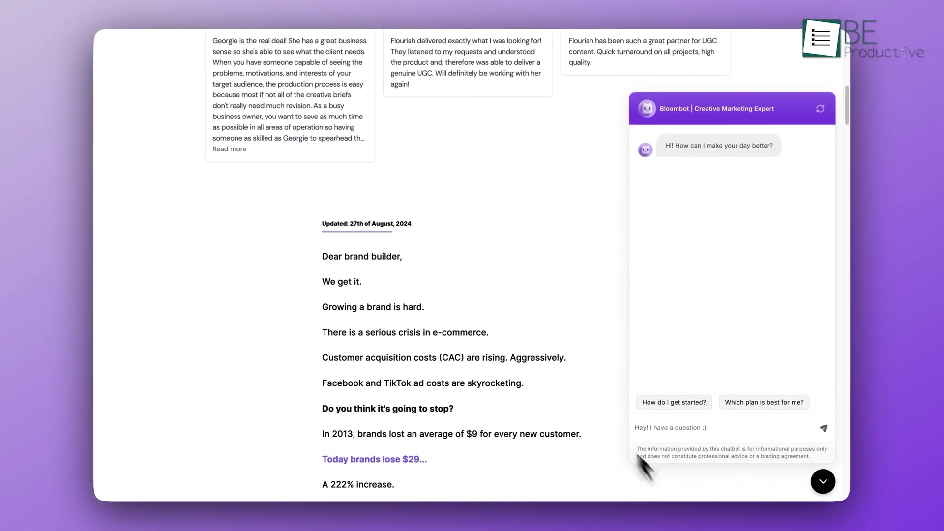
click(762, 403)
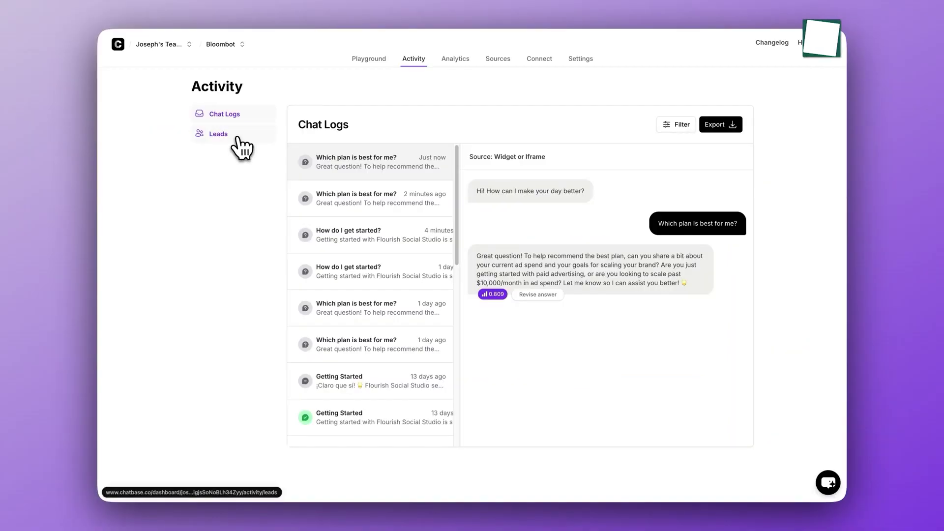
click(235, 136)
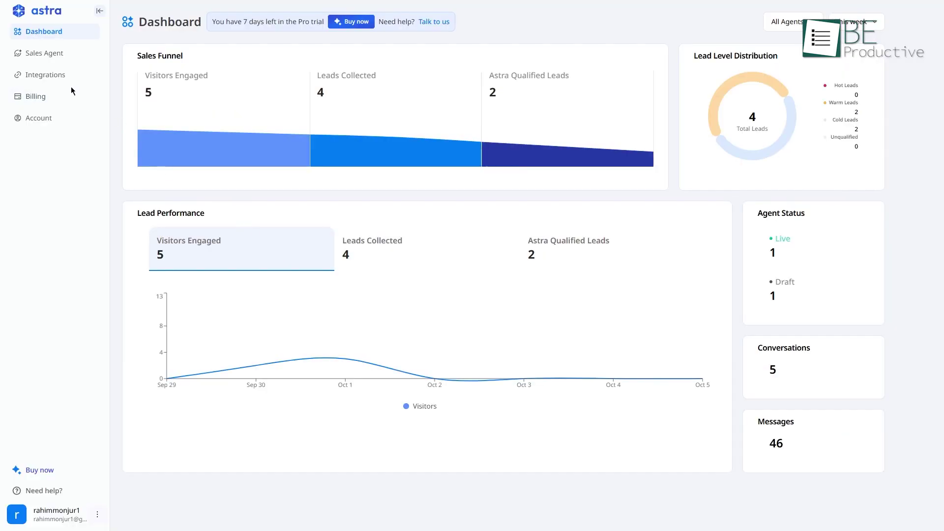
Open the live Tech Inspection sales agent and view its collected leads.
click(58, 55)
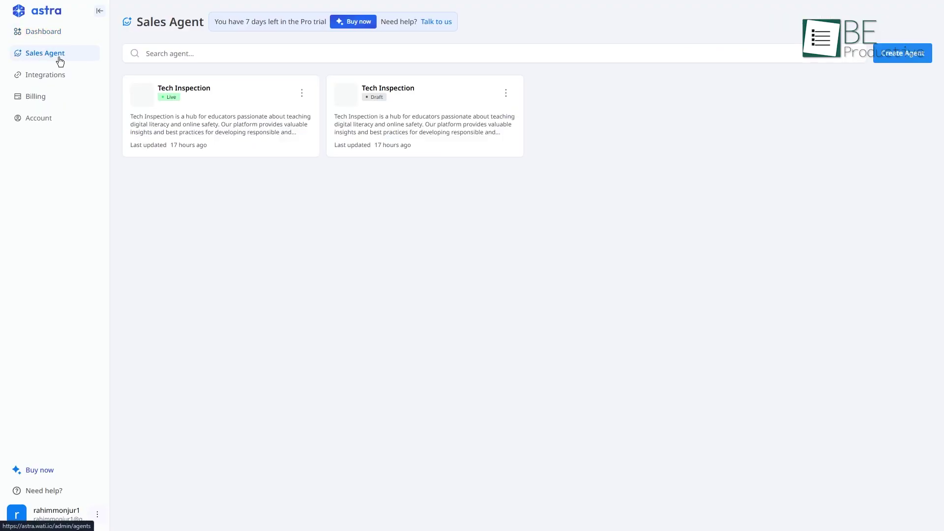
click(211, 122)
click(116, 150)
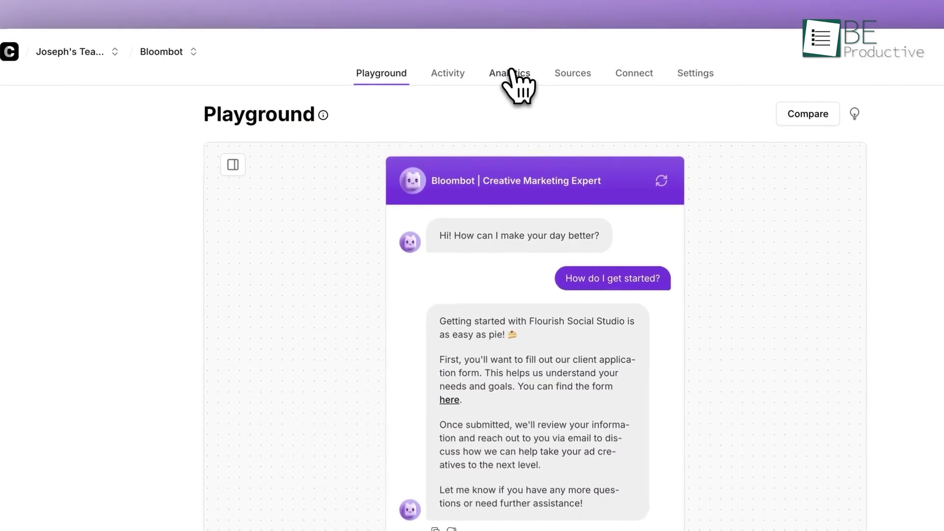
Open the Chatbase chatbot's Analytics tab.
click(513, 74)
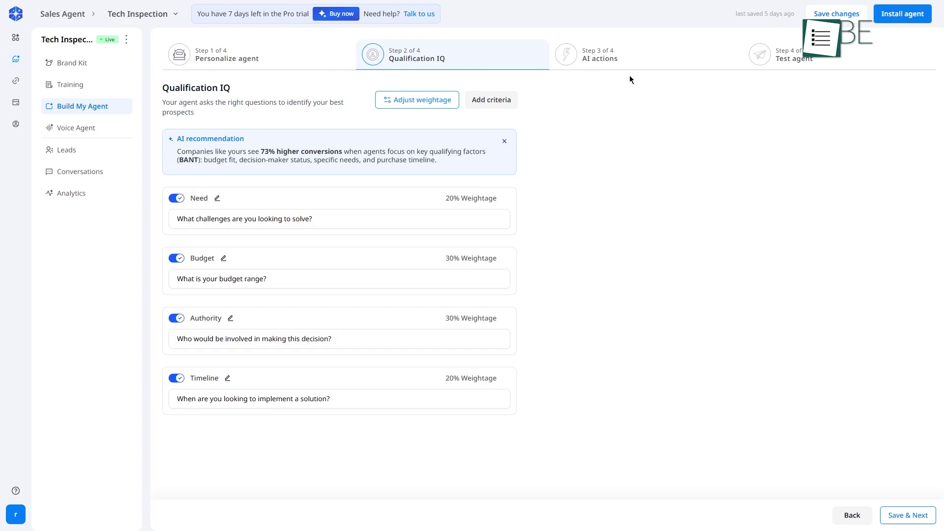
View the Step 3 AI actions tab, then go back to the Sales Agent list.
click(619, 59)
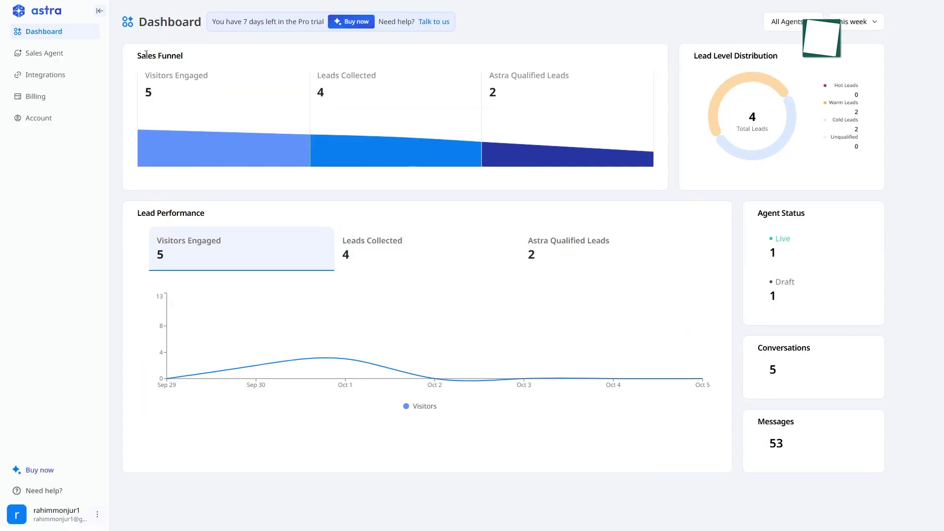
click(62, 55)
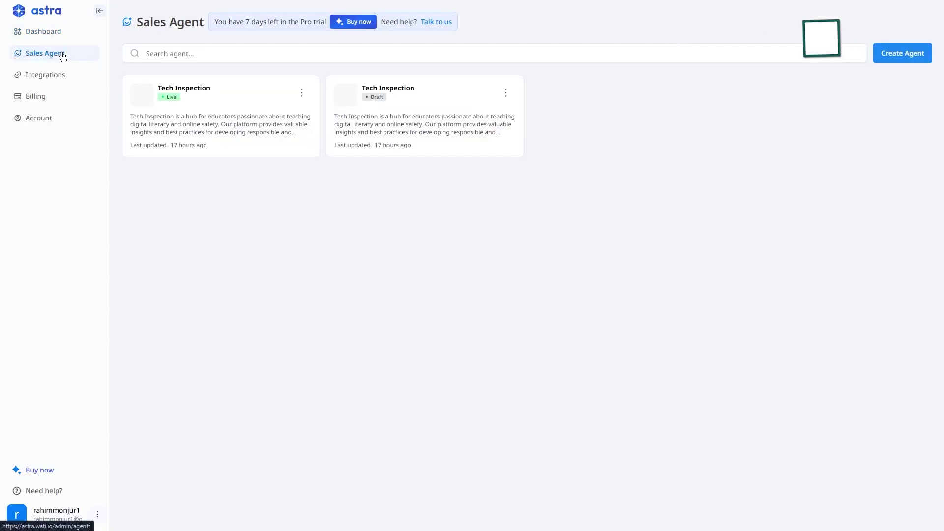
Read the Tech Inspection agent's second and fourth warm-lead chats and the latest cold-lead chat.
click(185, 94)
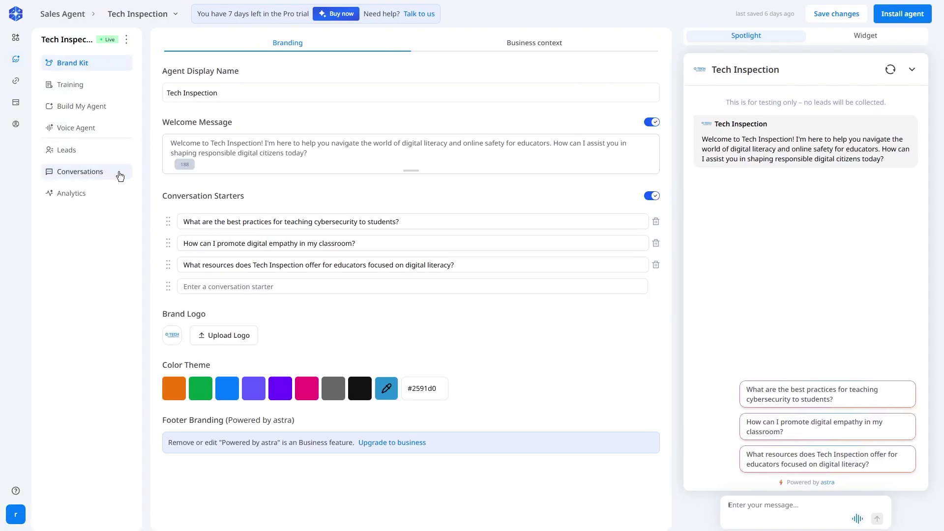
click(80, 171)
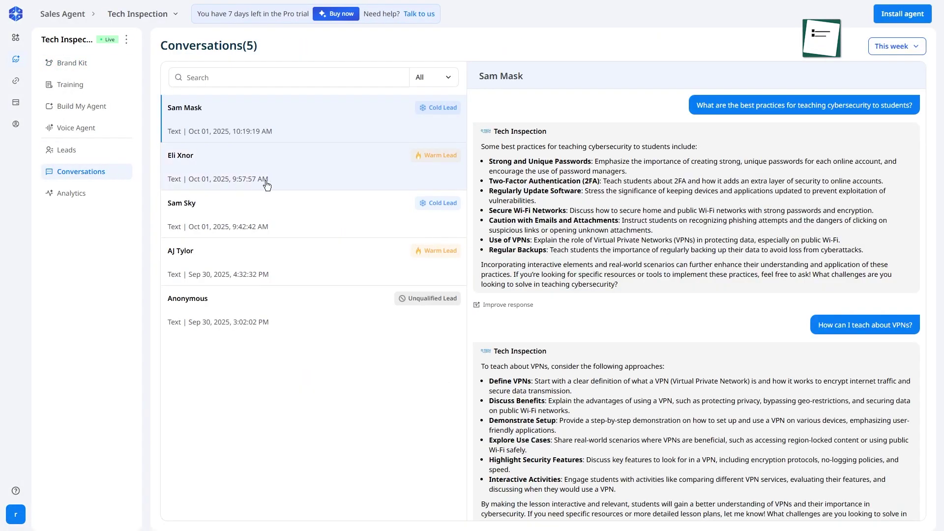
click(268, 184)
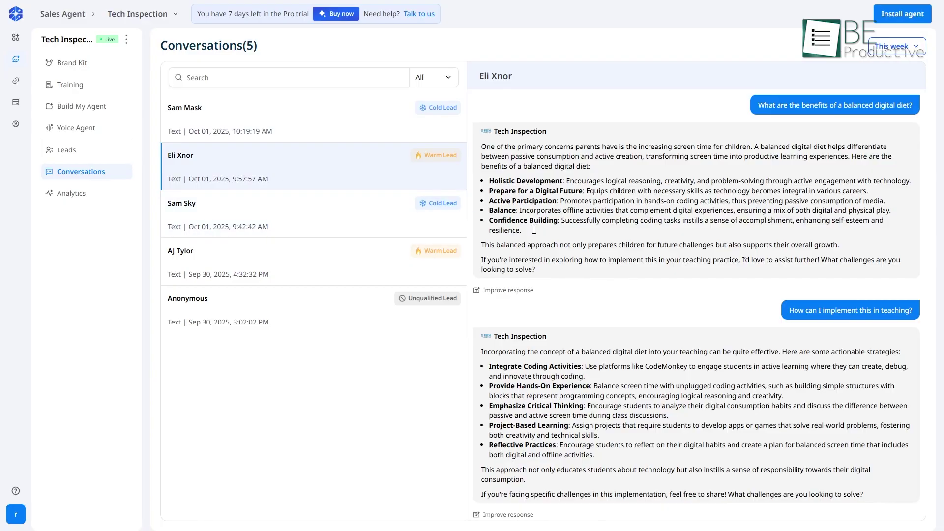
scroll(584, 249, down, 2)
scroll(585, 248, down, 2)
scroll(584, 249, down, 3)
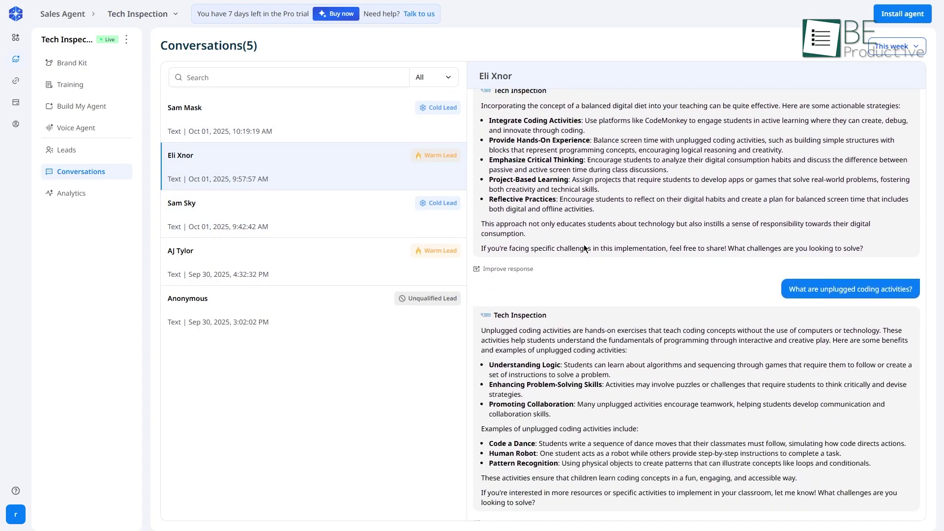
scroll(585, 246, down, 1)
scroll(585, 245, down, 3)
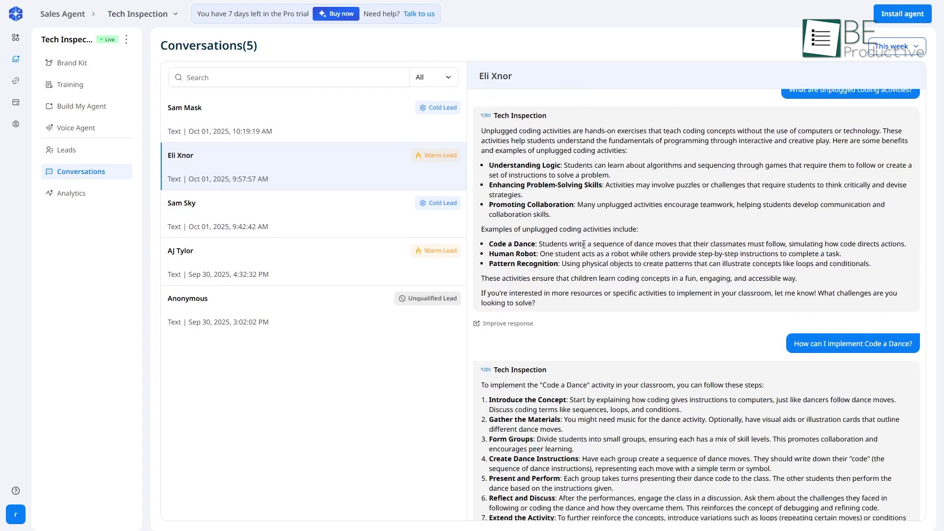
scroll(585, 245, down, 3)
click(385, 266)
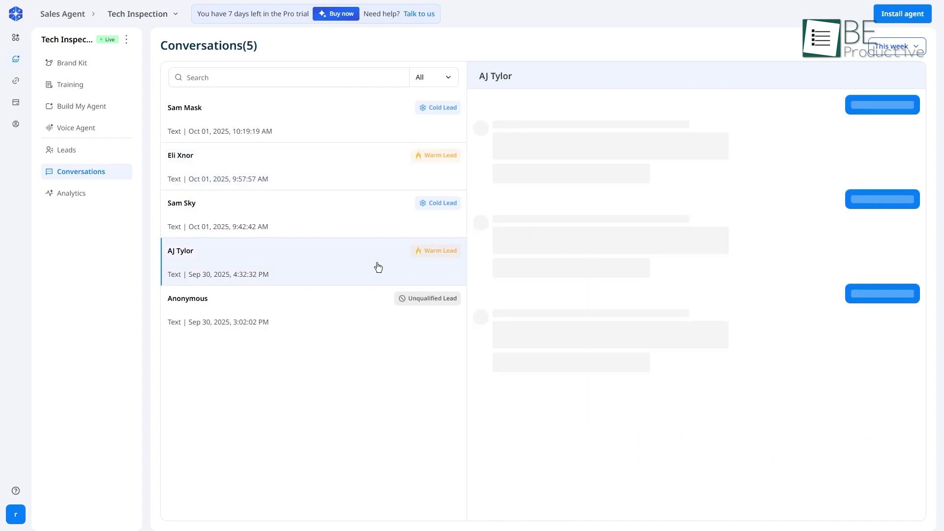
scroll(550, 272, down, 4)
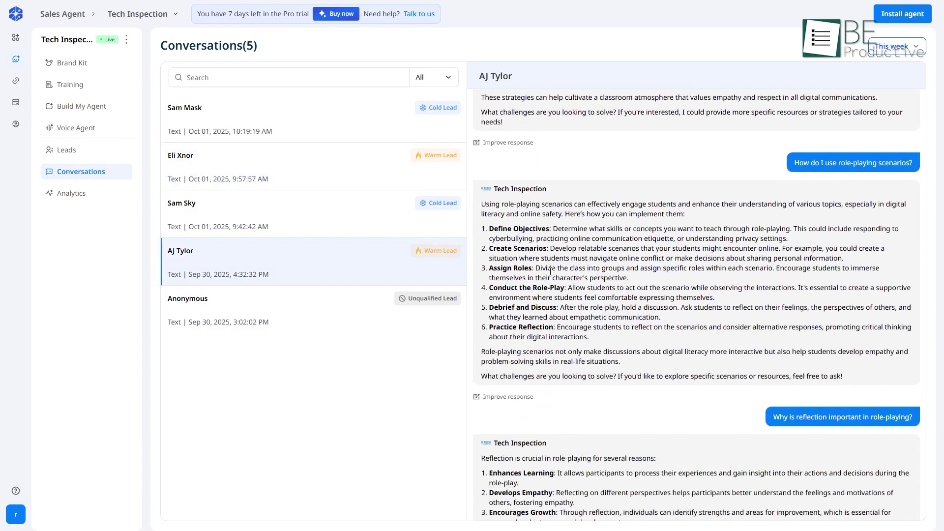
scroll(551, 272, down, 4)
scroll(550, 274, down, 3)
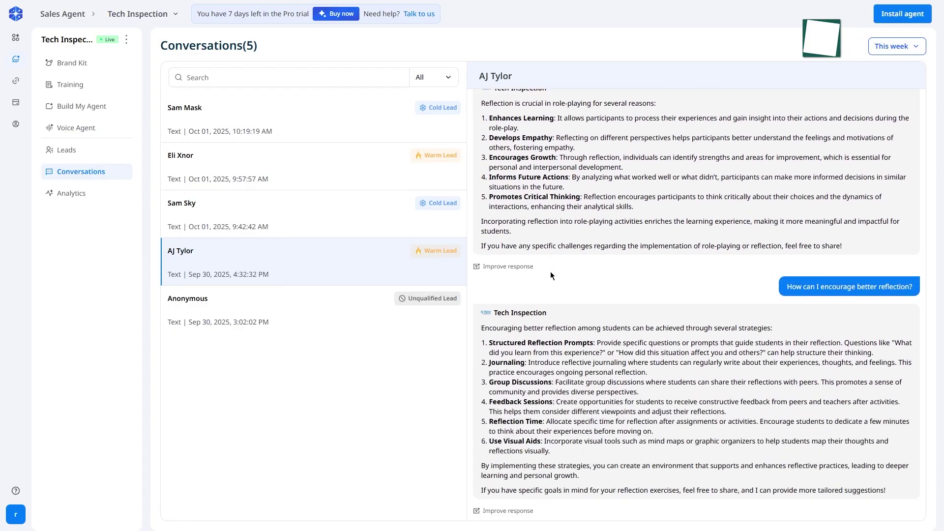
click(374, 139)
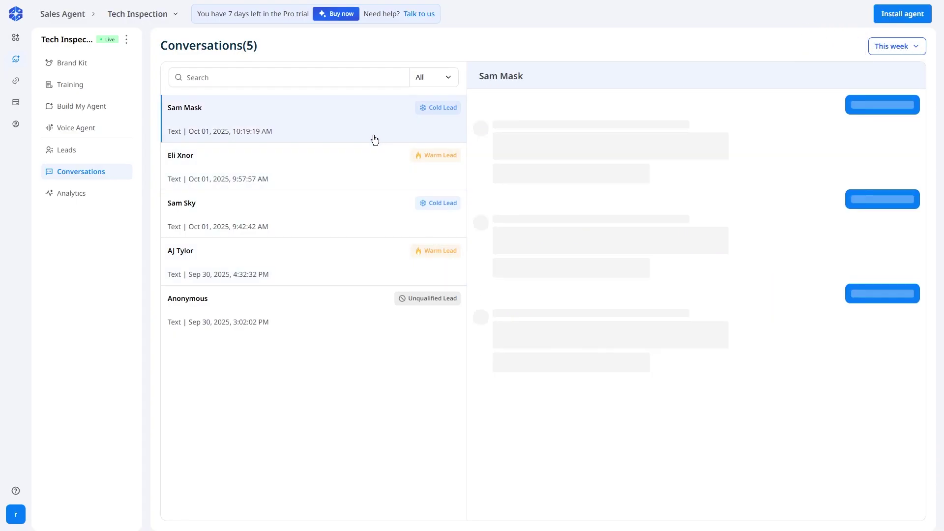
scroll(606, 265, down, 3)
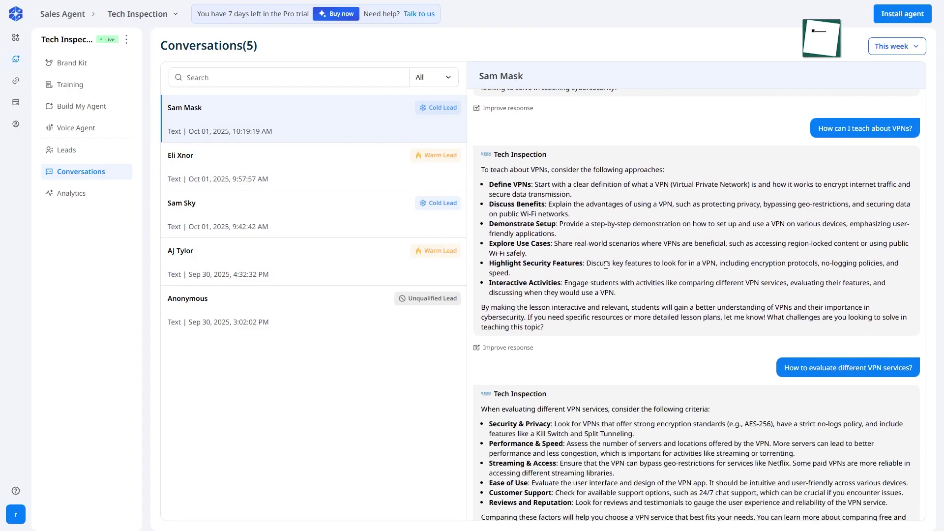
scroll(606, 265, down, 4)
scroll(606, 270, down, 4)
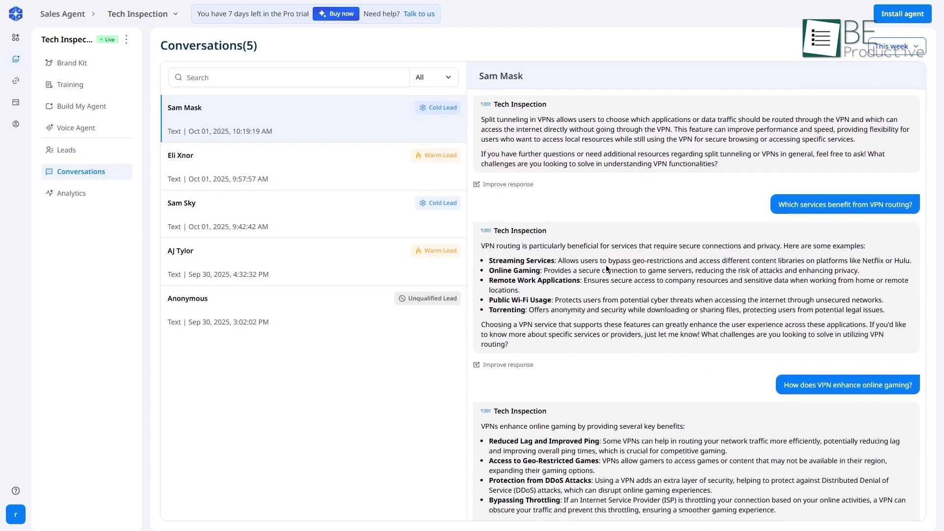
scroll(607, 269, down, 4)
scroll(606, 264, down, 3)
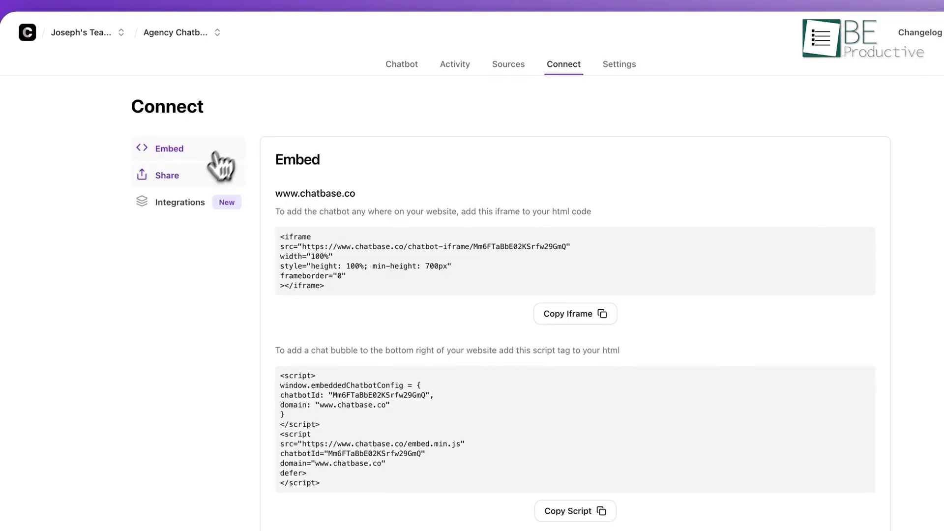
Show Chatbase's integrations, then bring up Astra's integrations for comparison.
click(190, 209)
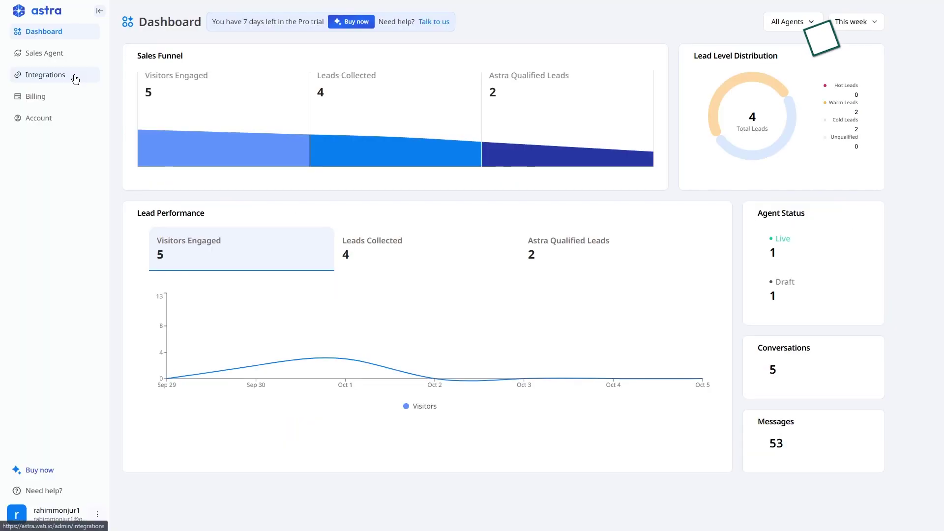
click(74, 79)
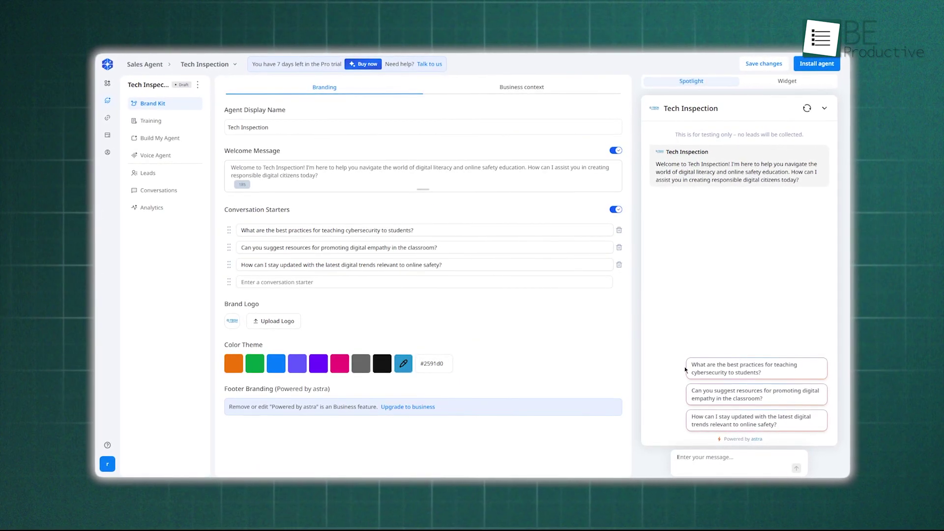
View the leads table, then open Eli Xnor's warm-lead unplugged coding conversation.
click(186, 173)
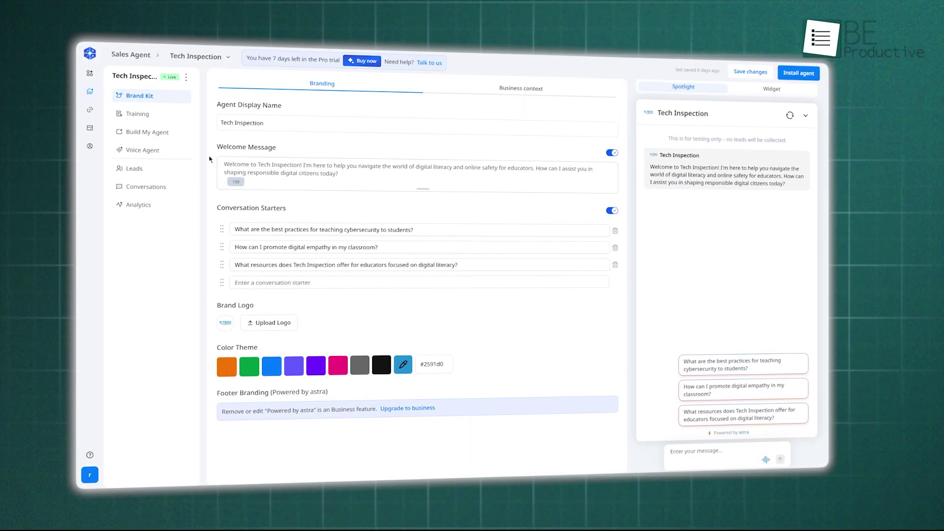
click(180, 190)
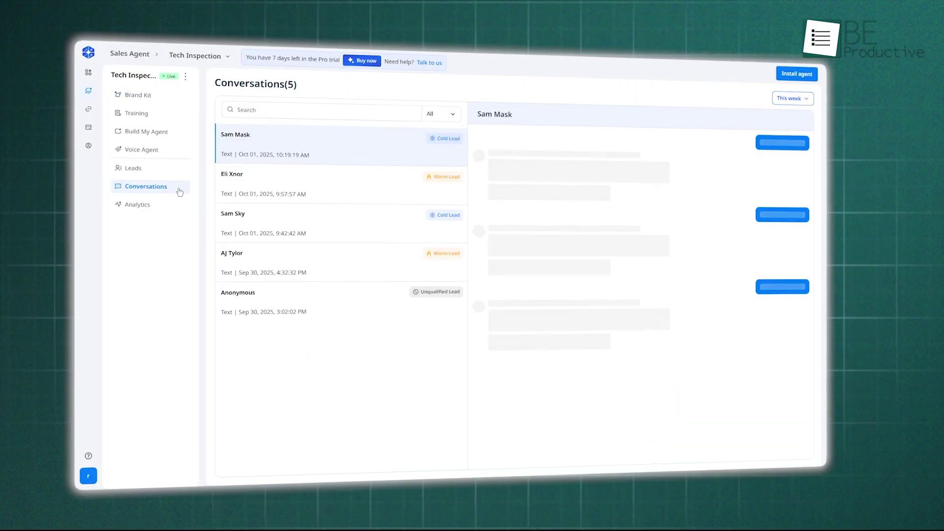
click(303, 188)
scroll(558, 249, down, 5)
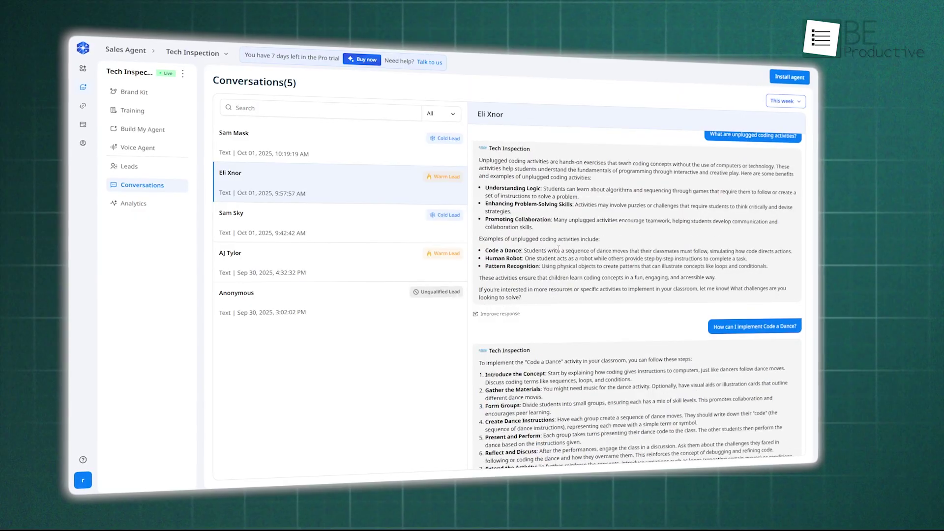